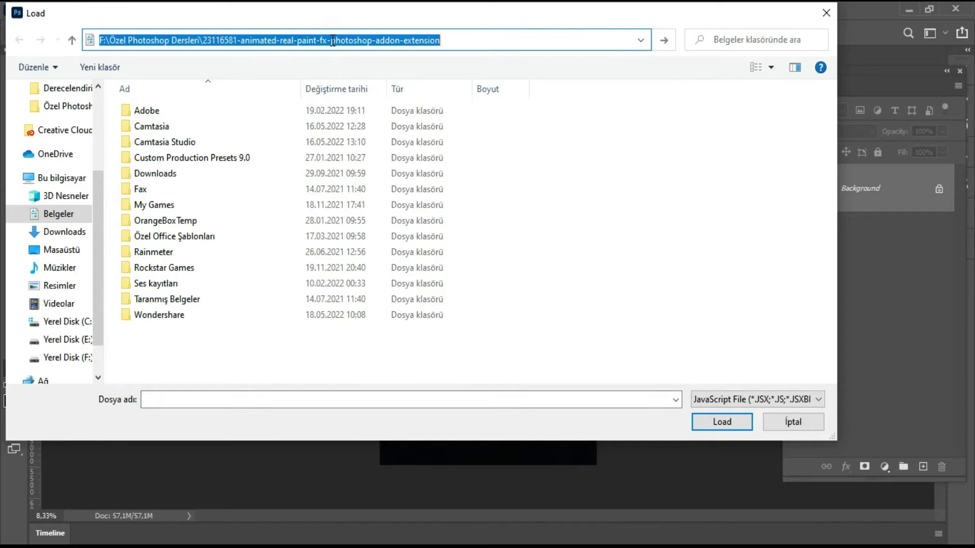
Step: Load the JavaScript file from the 23116581-animated-real-paint-fx-photoshop-addon-extension folder
double_click(171, 145)
double_click(160, 111)
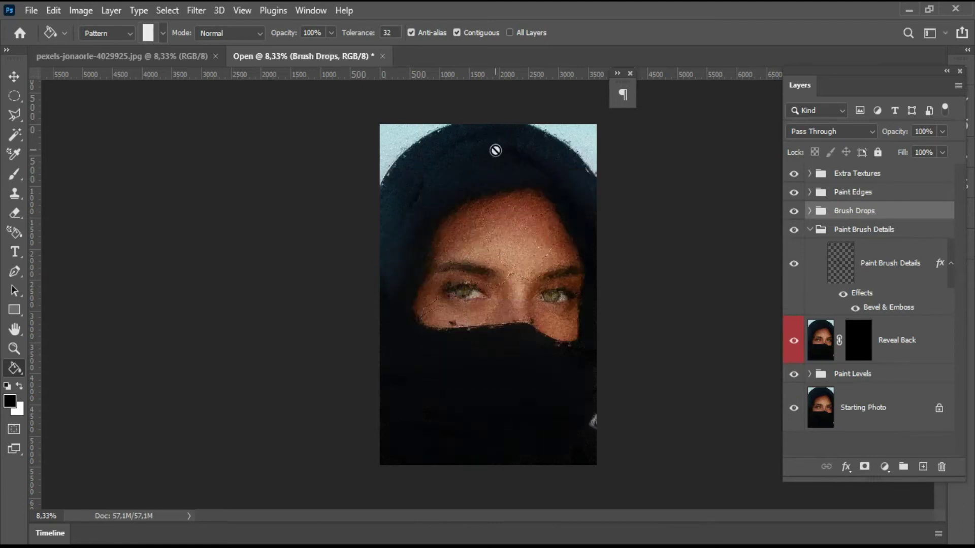
Step: Examine the painted effect on the eyes and forehead up close
click(527, 298)
click(527, 298)
click(526, 295)
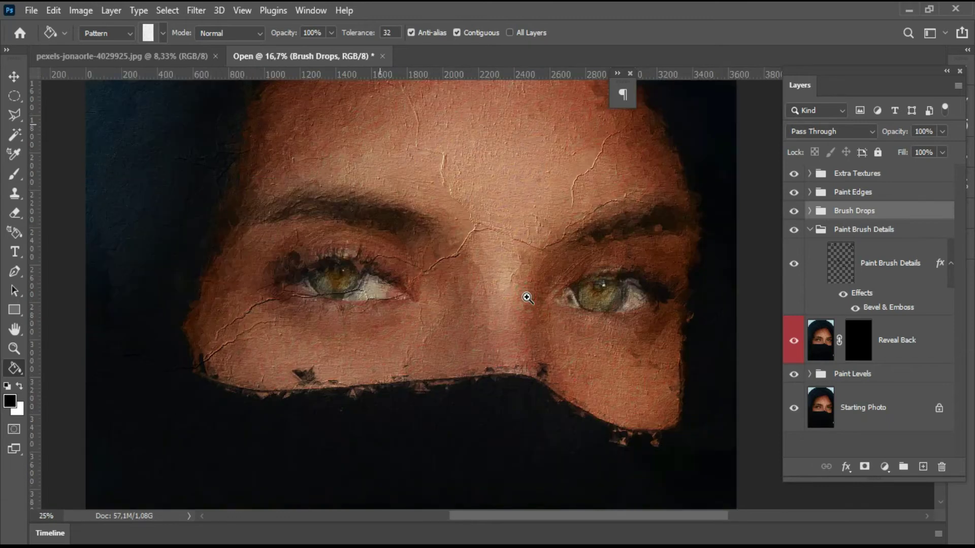
click(525, 296)
drag(375, 280, 444, 322)
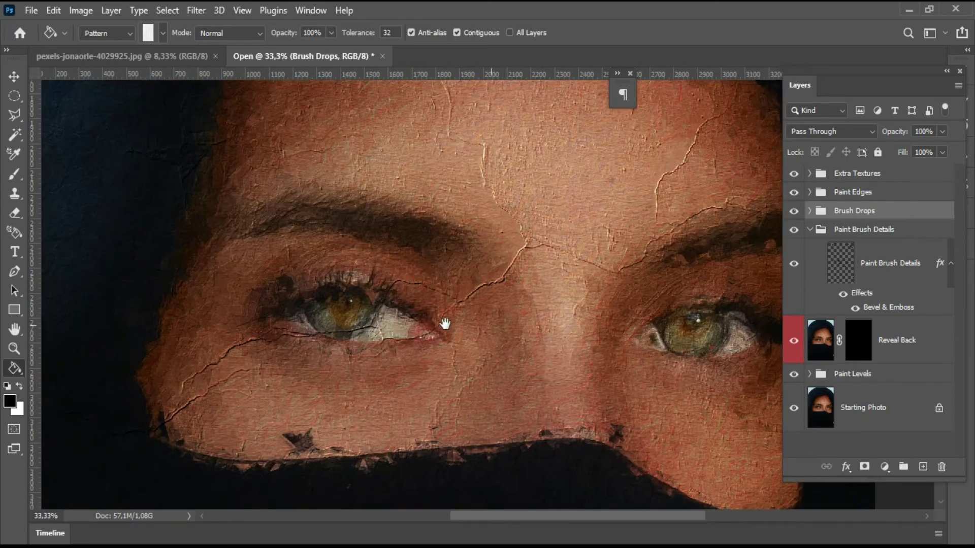
drag(343, 270, 271, 393)
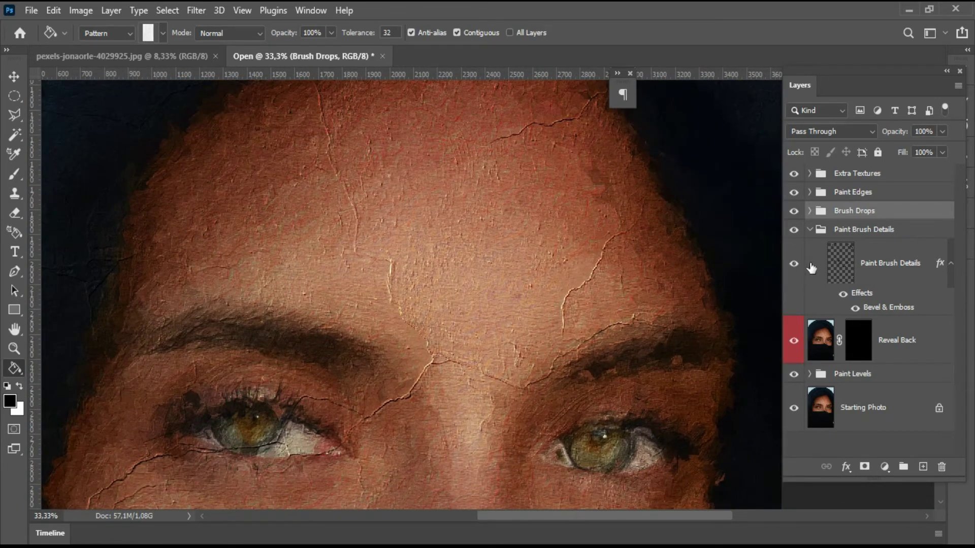
Step: Hide the Paint Brush Details, Brush Drops, Paint Edges and Extra Textures groups, and show them again one by one to compare their effects
click(809, 231)
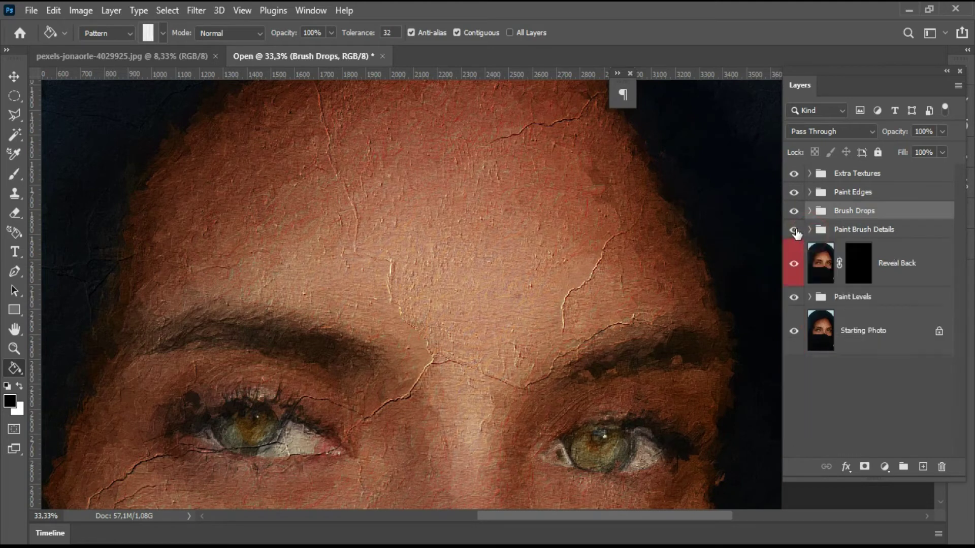
drag(794, 236, 793, 173)
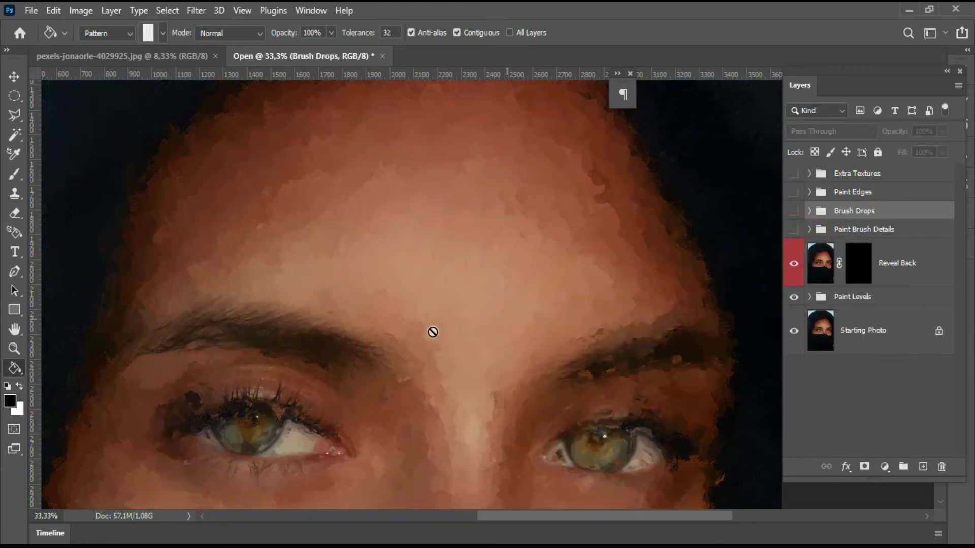
click(794, 233)
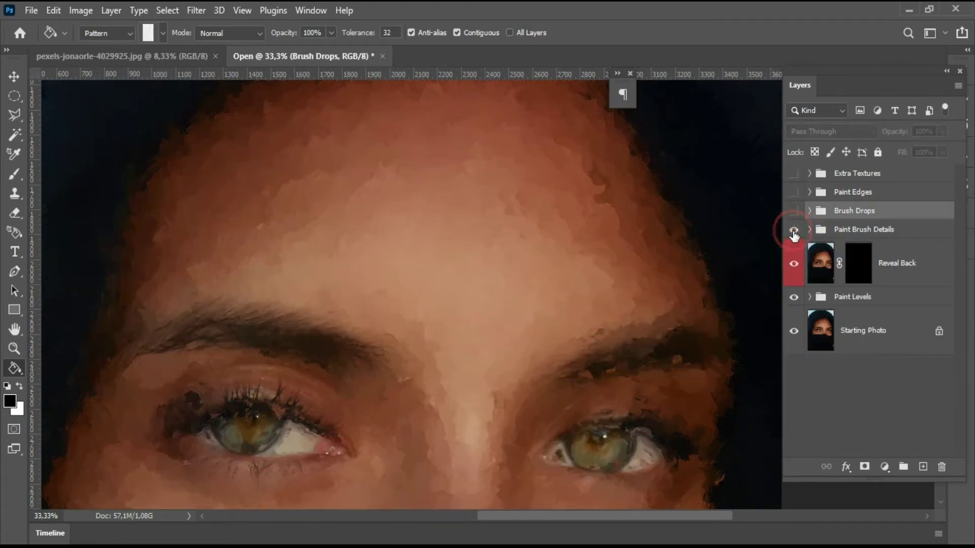
click(793, 211)
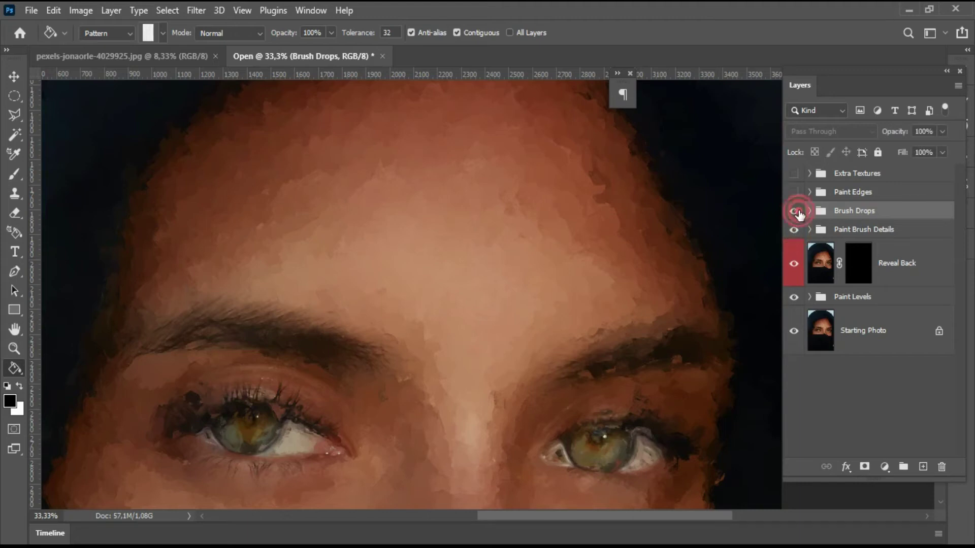
click(793, 192)
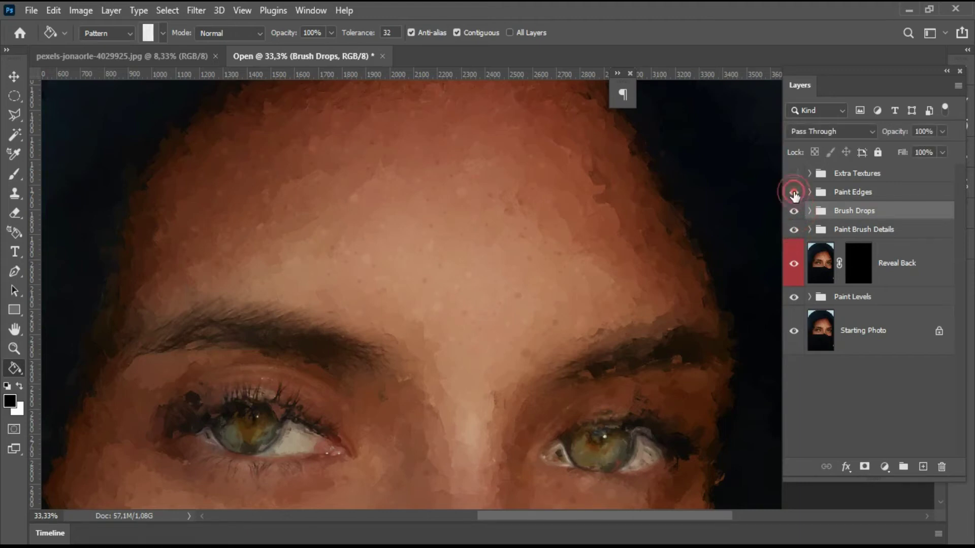
click(792, 173)
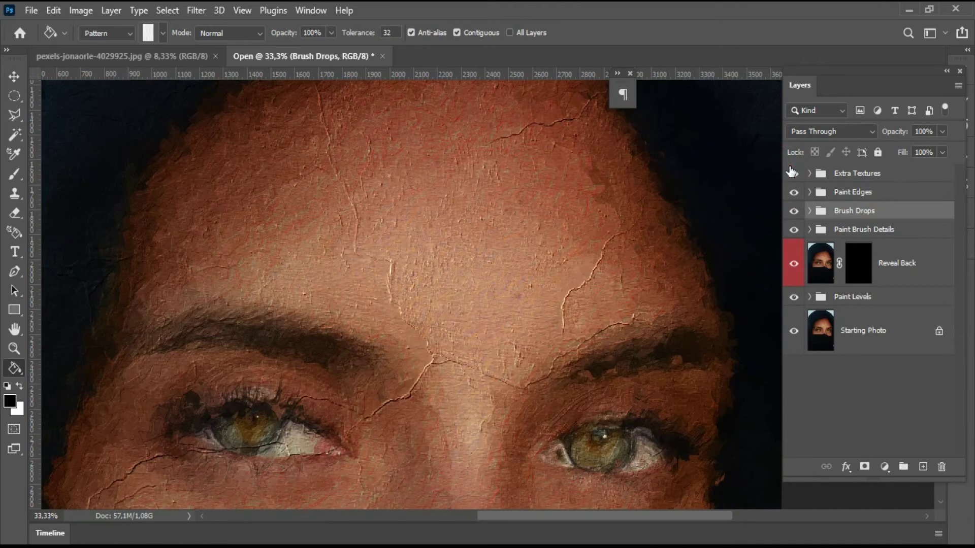
Step: Make the Clean Canvas Texture, Broken Wall Texture and Old Canvas Texture layers visible in the Extra Textures group
click(810, 175)
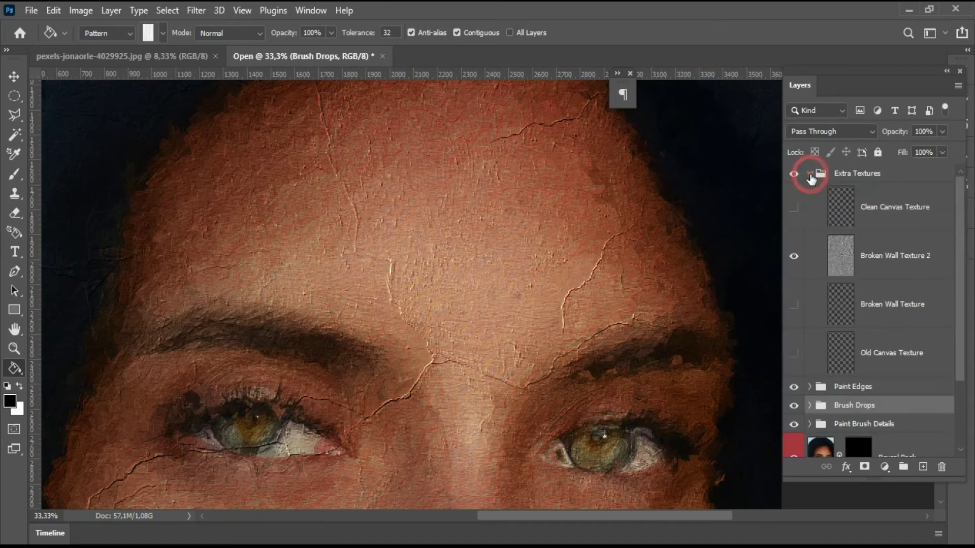
click(795, 208)
click(795, 208)
click(794, 304)
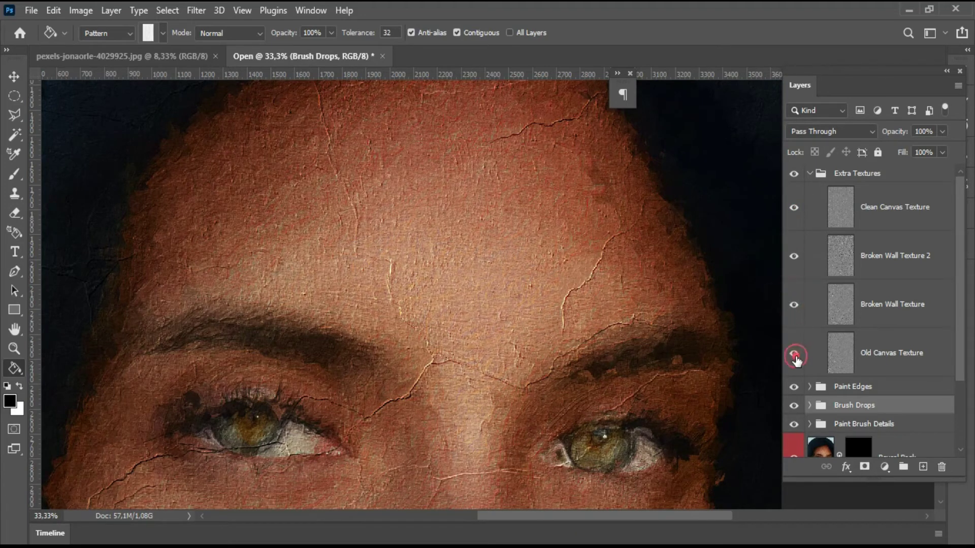
click(809, 173)
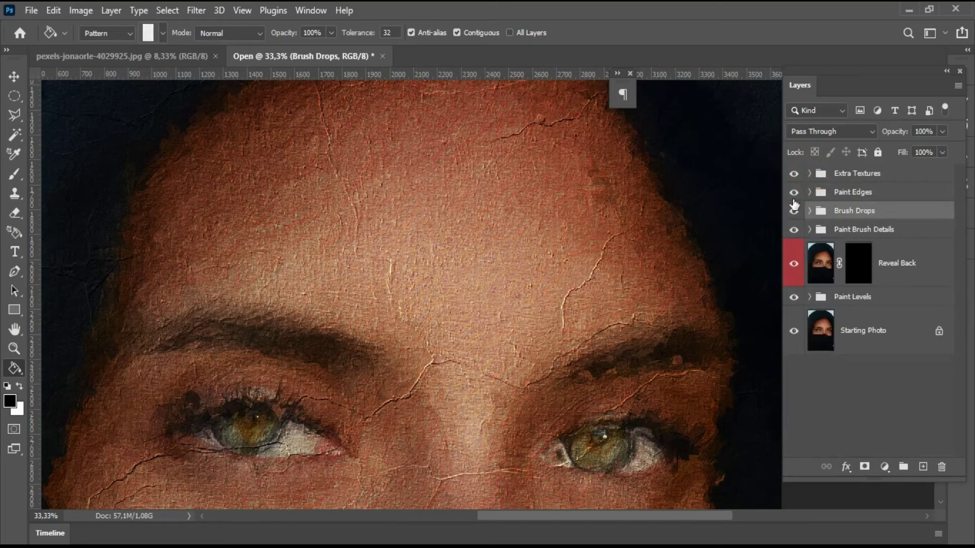
Step: Toggle the Paint Edges and Extra Textures groups and the Clean Canvas Texture layer to compare their effect on the painting
click(793, 192)
click(794, 174)
click(794, 174)
click(817, 173)
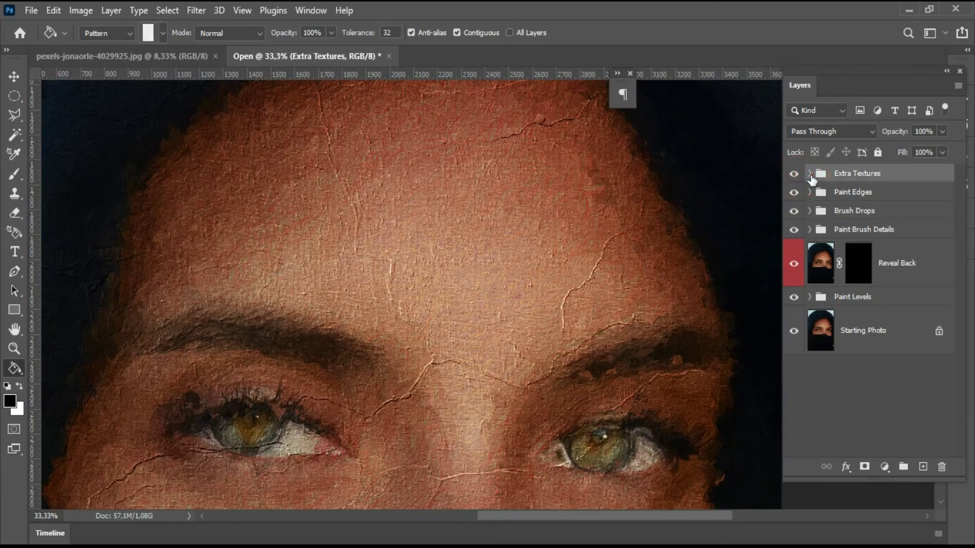
click(810, 174)
click(793, 208)
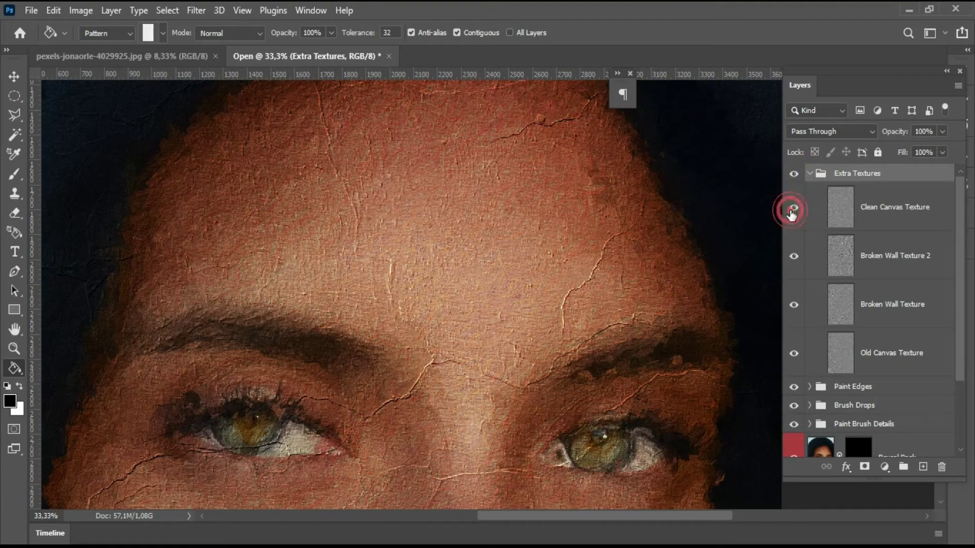
click(809, 174)
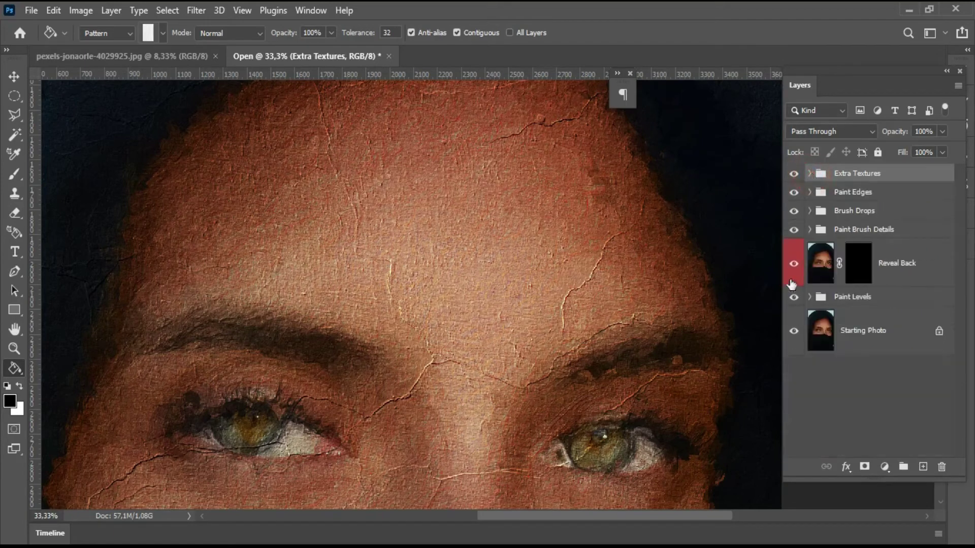
Step: Toggle the Reveal Back layer, and hide the Paint Levels group to inspect the textured face up close before showing it again
click(791, 266)
click(791, 266)
click(794, 298)
click(793, 298)
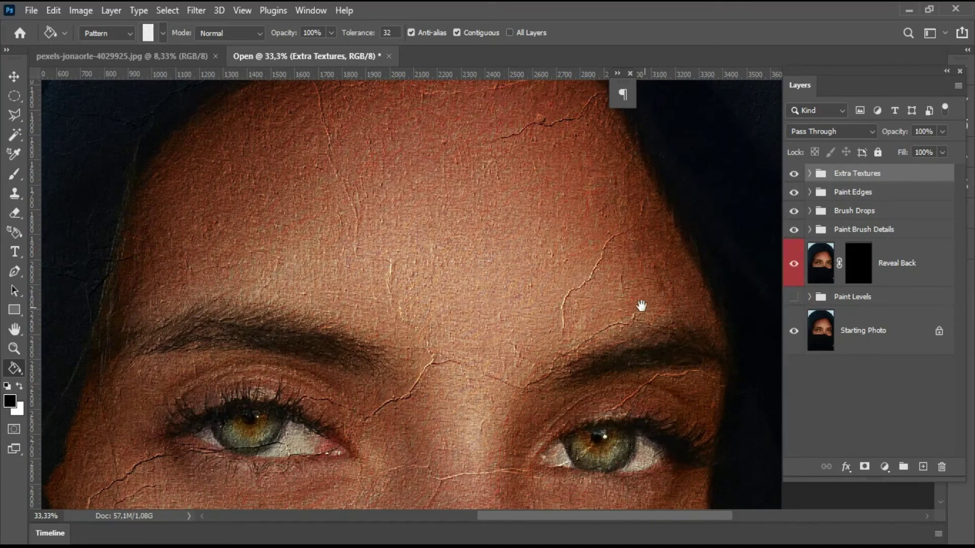
scroll(635, 303, down, 3)
drag(641, 350, 580, 284)
click(561, 294)
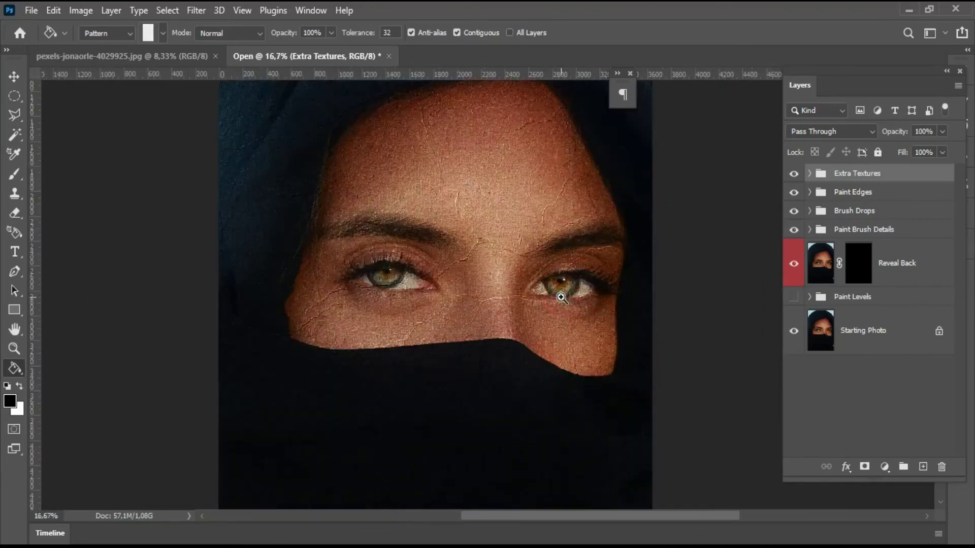
click(561, 297)
drag(502, 276, 526, 354)
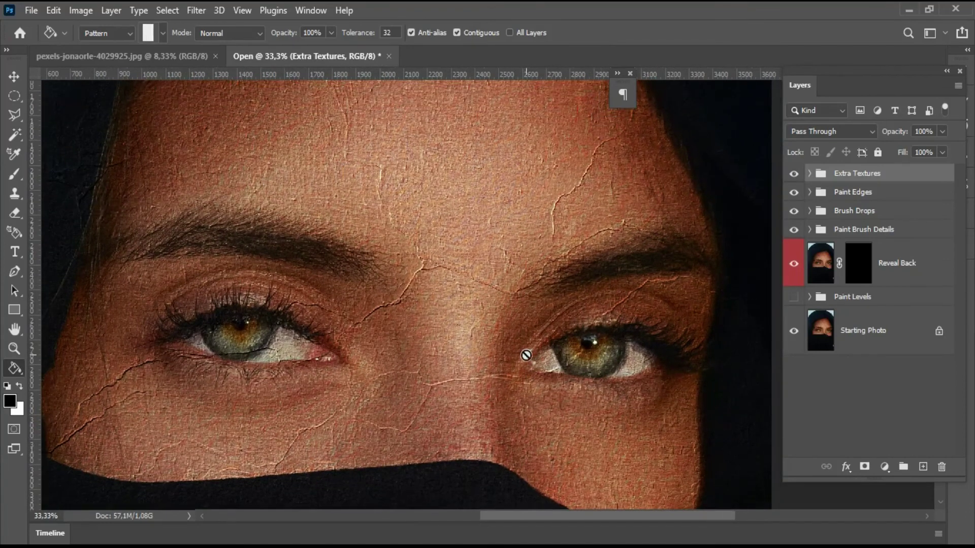
drag(338, 189, 537, 289)
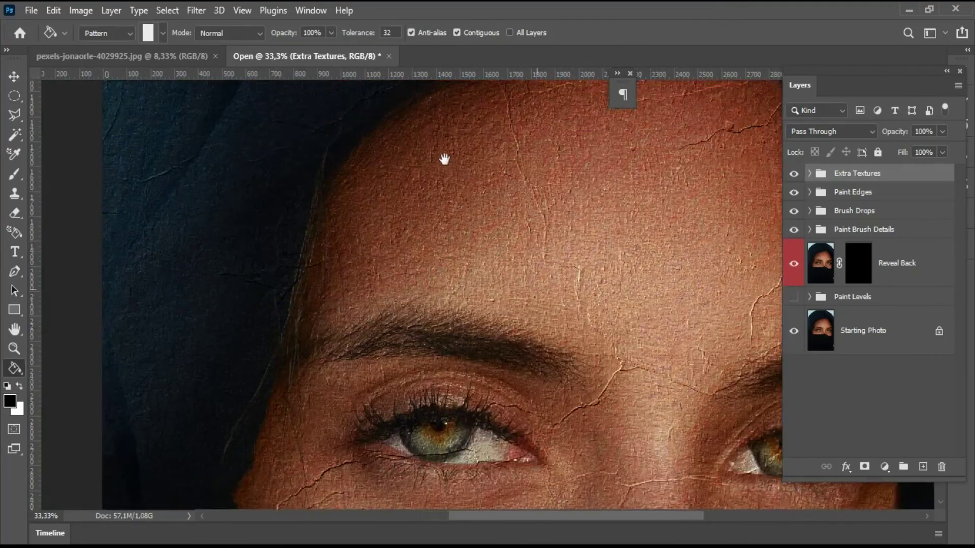
drag(447, 163, 396, 131)
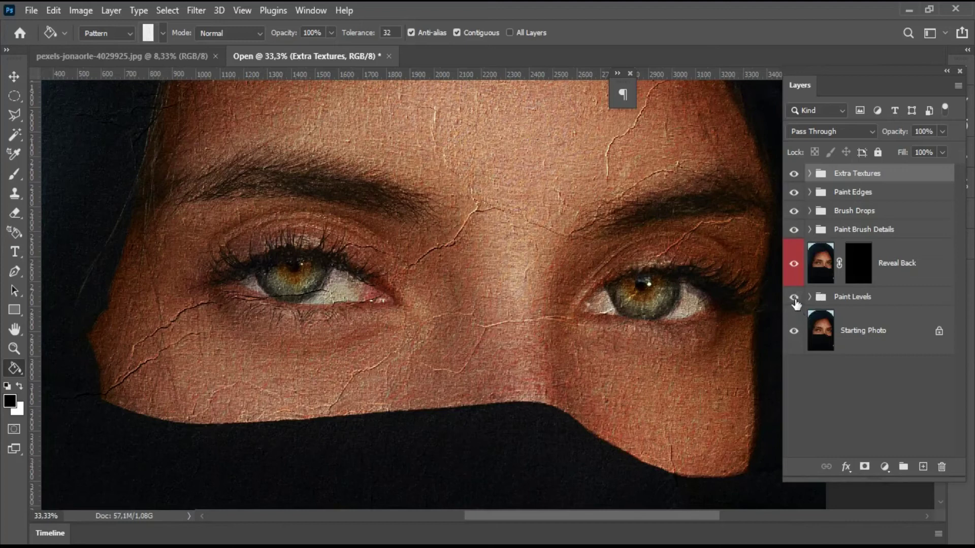
click(794, 298)
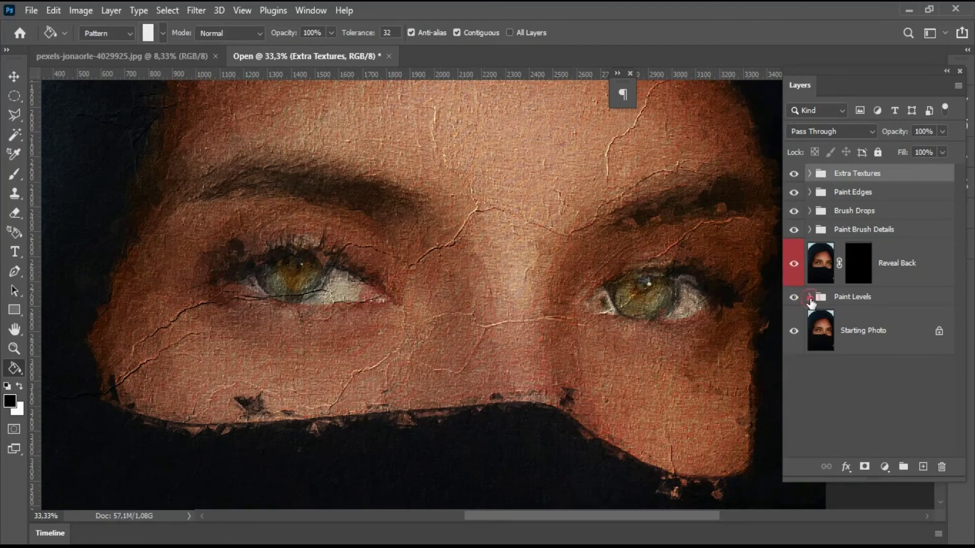
Step: Expand the Paint Levels group and toggle its Refiller, Small Brush, Medium Brush and Large Brush layers to compare their strokes
click(810, 297)
click(794, 331)
click(794, 333)
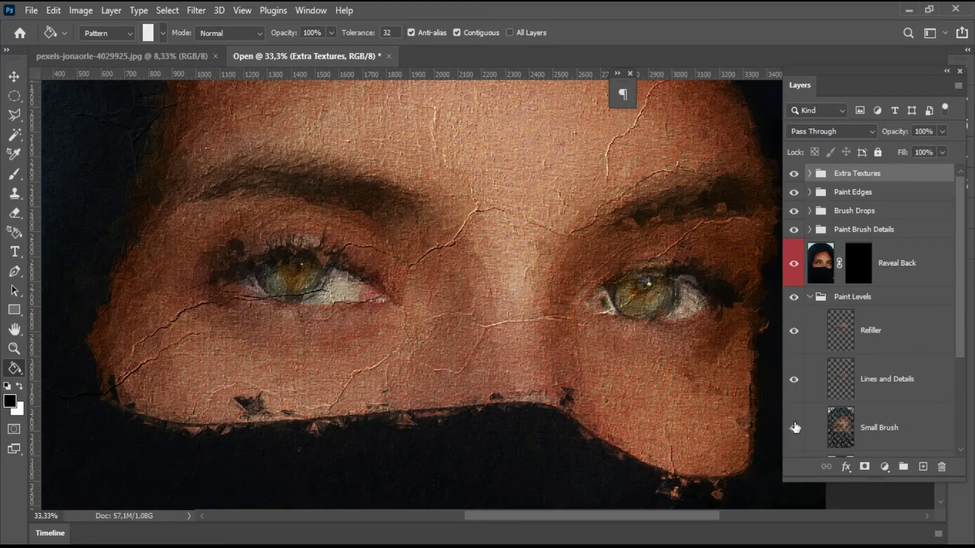
click(794, 428)
scroll(901, 388, down, 5)
click(792, 337)
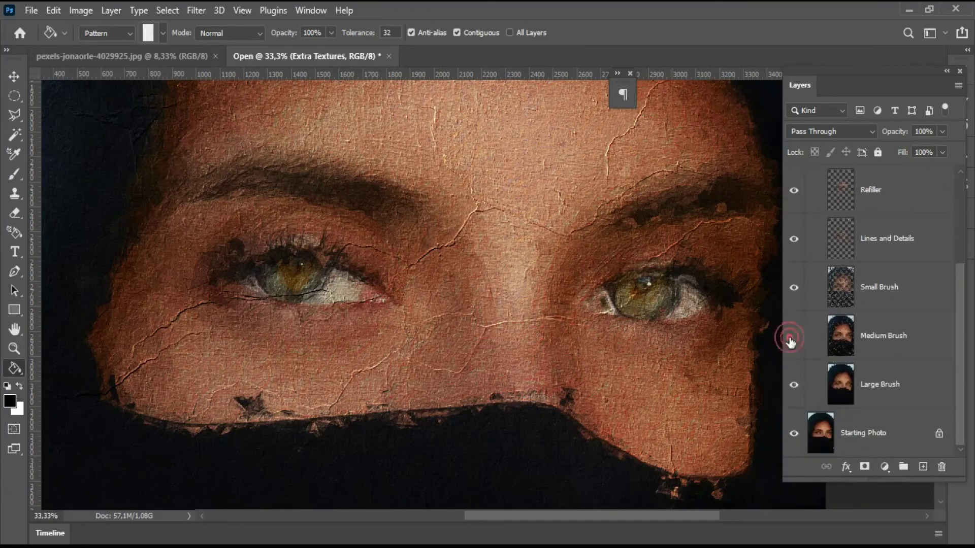
click(791, 337)
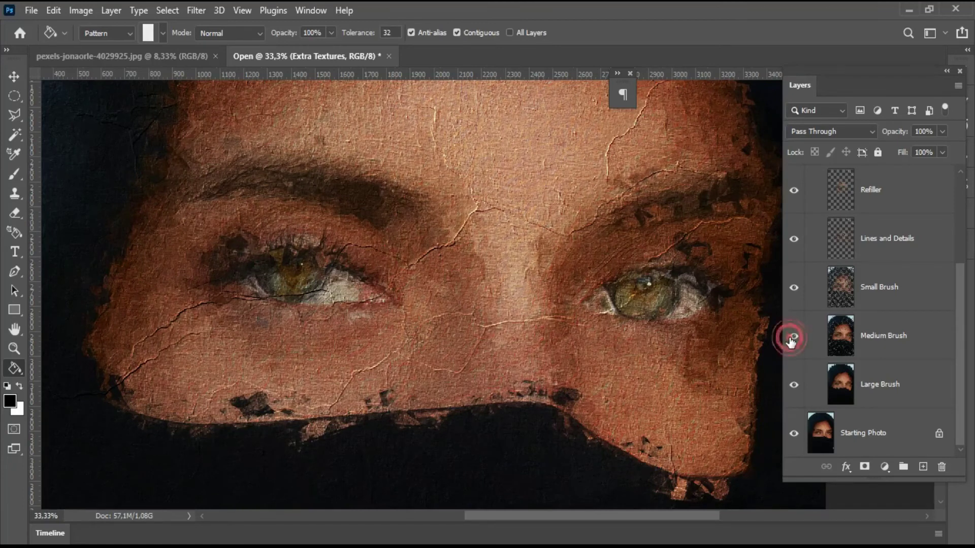
click(795, 387)
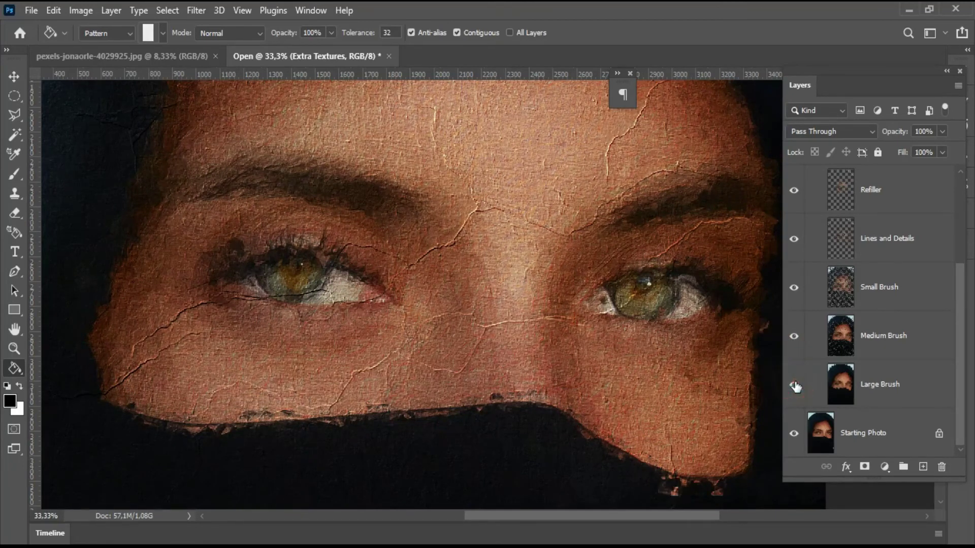
Step: Add a black layer mask to the Large Brush layer in the Paint Levels group
click(864, 467)
key(ctrl+z)
drag(959, 327, 959, 443)
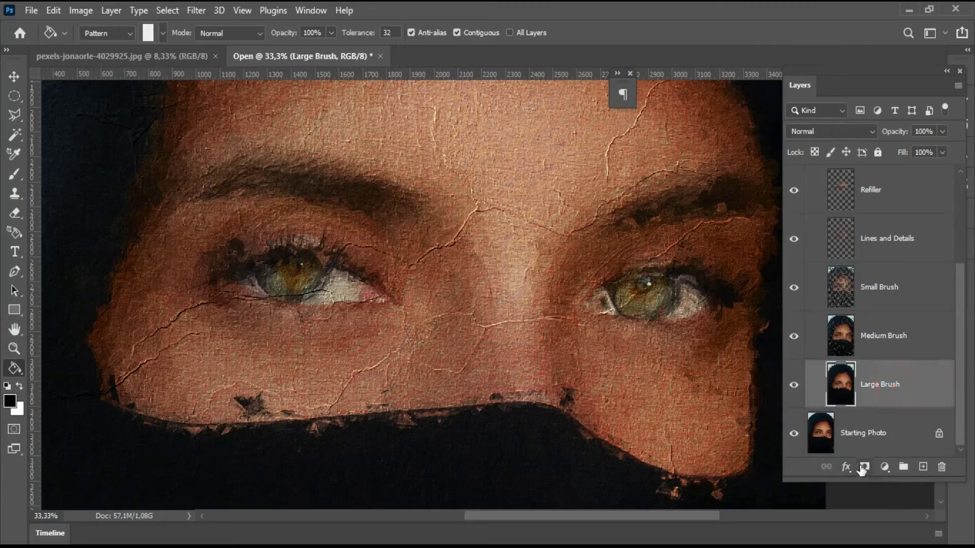
alt+click(861, 468)
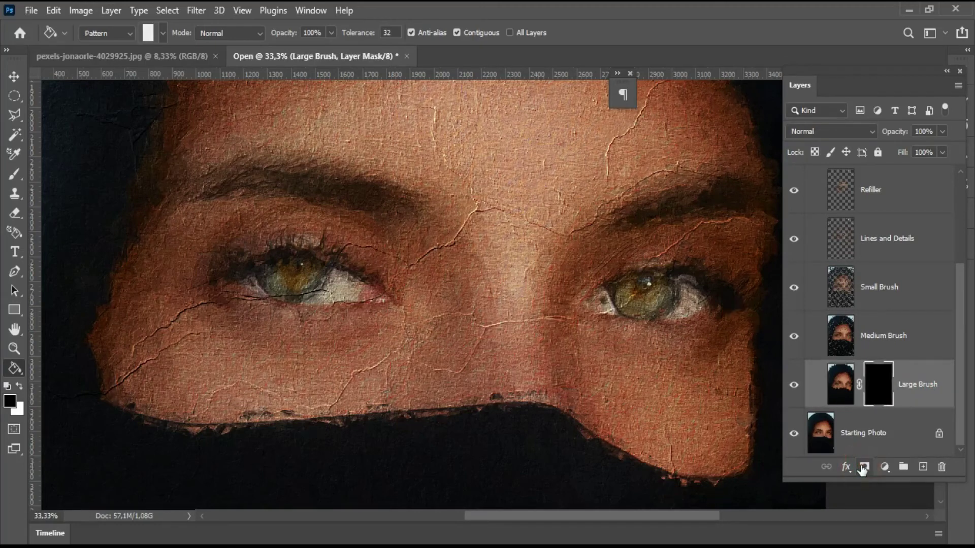
Step: Paint white on the Large Brush mask across both eyes and eyebrows with a 744-size soft brush at 100% opacity
key(b)
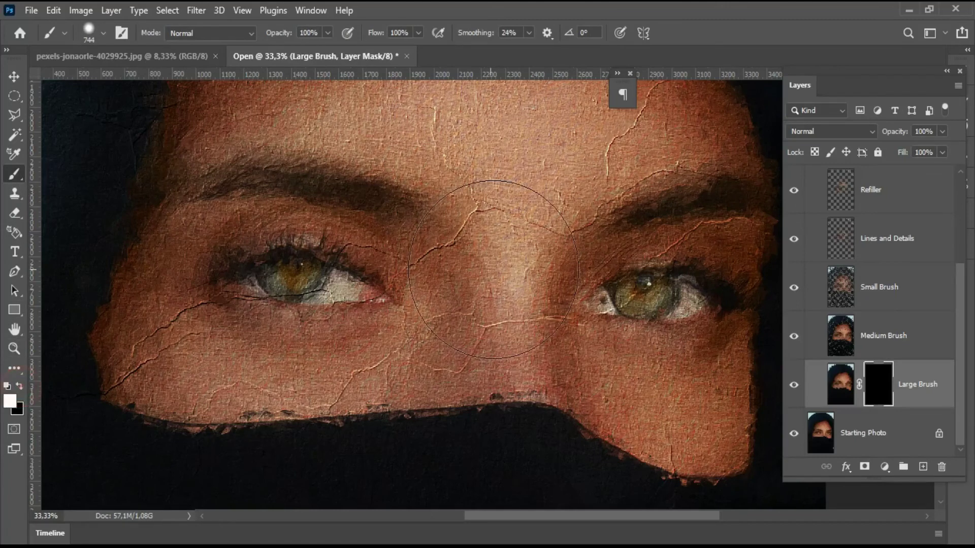
mouse_move(339, 267)
mouse_down()
mouse_move(246, 244)
mouse_move(246, 257)
mouse_up()
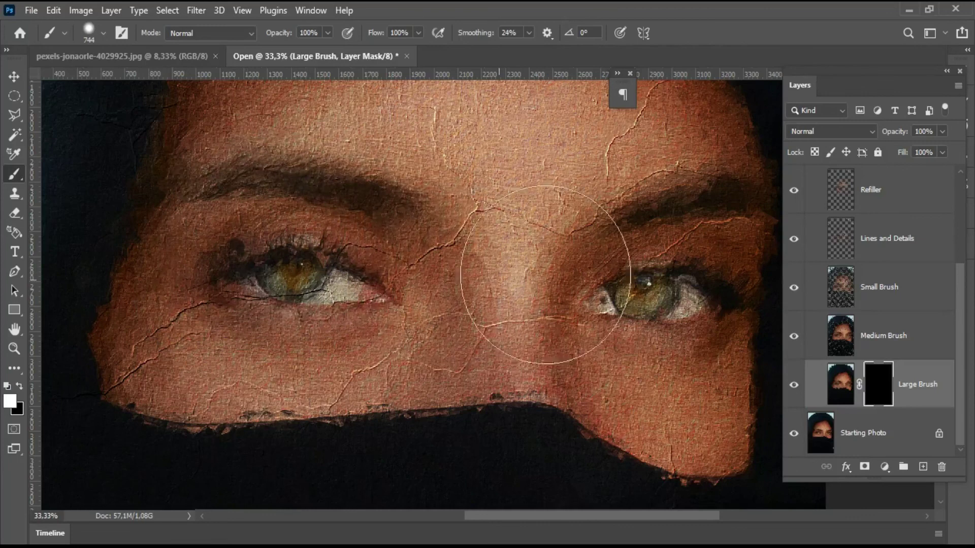
mouse_move(631, 283)
mouse_down()
mouse_move(653, 308)
mouse_move(676, 254)
mouse_move(684, 316)
mouse_move(672, 388)
mouse_move(655, 185)
mouse_up()
mouse_move(253, 173)
mouse_down()
mouse_move(242, 222)
mouse_move(201, 288)
mouse_up()
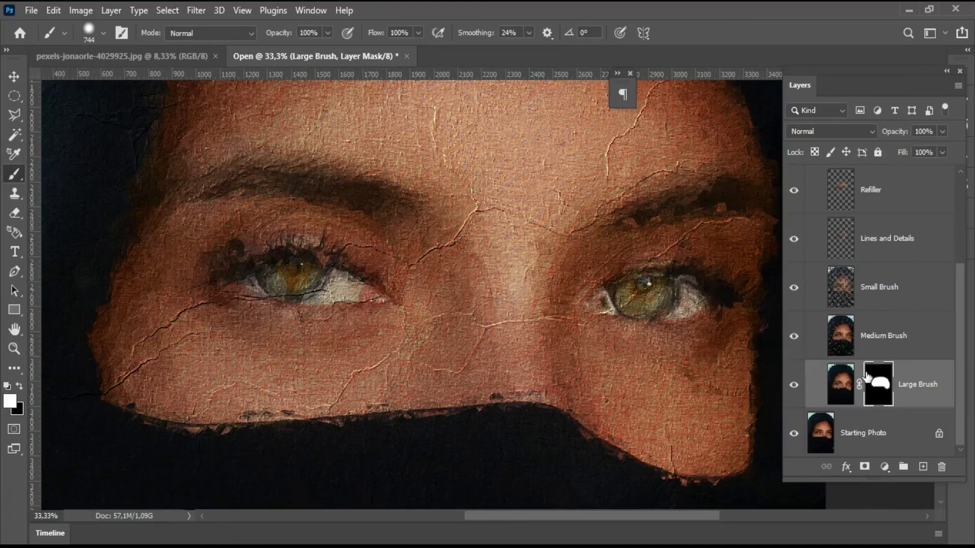
click(795, 339)
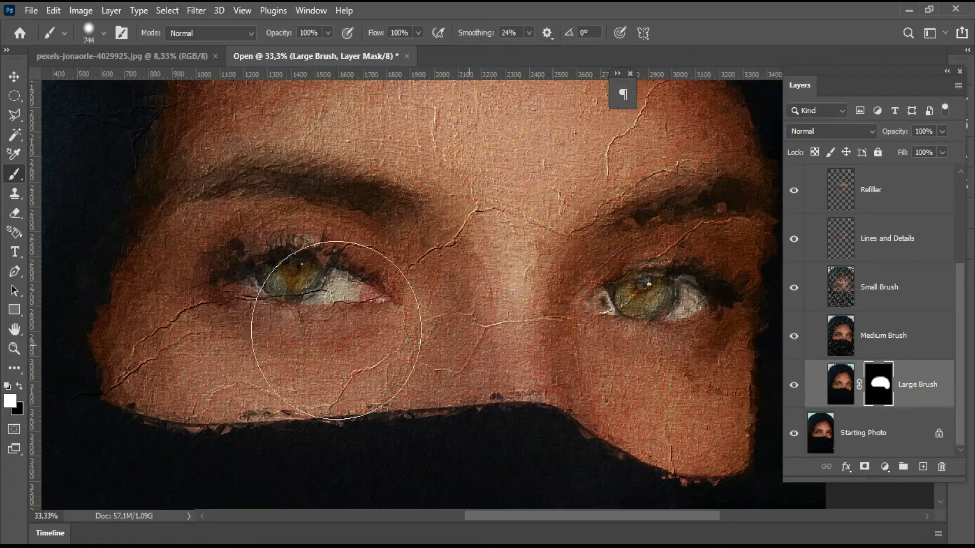
Step: Collapse the Paint Levels group and hide the Extra Textures, Paint Edges, Brush Drops and Paint Brush Details groups
key(ctrl+0)
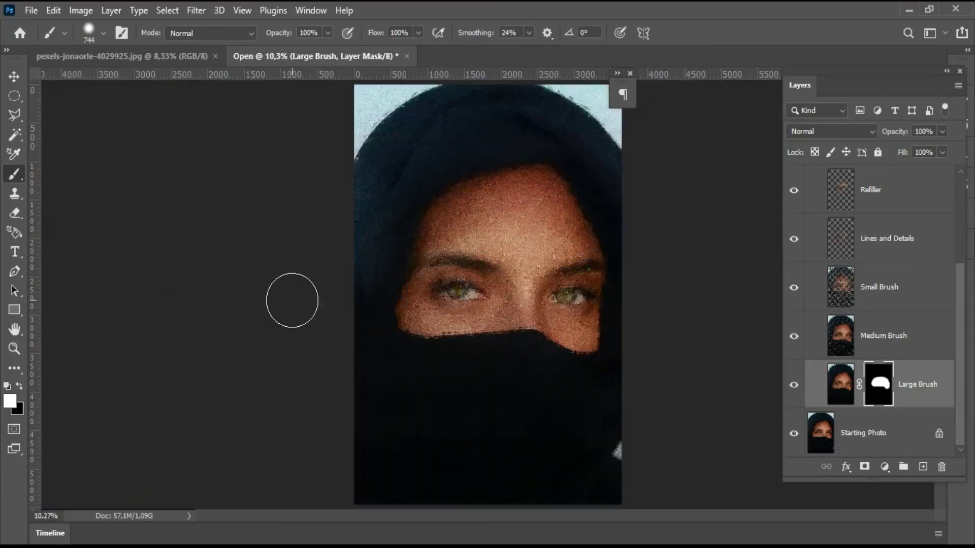
click(957, 188)
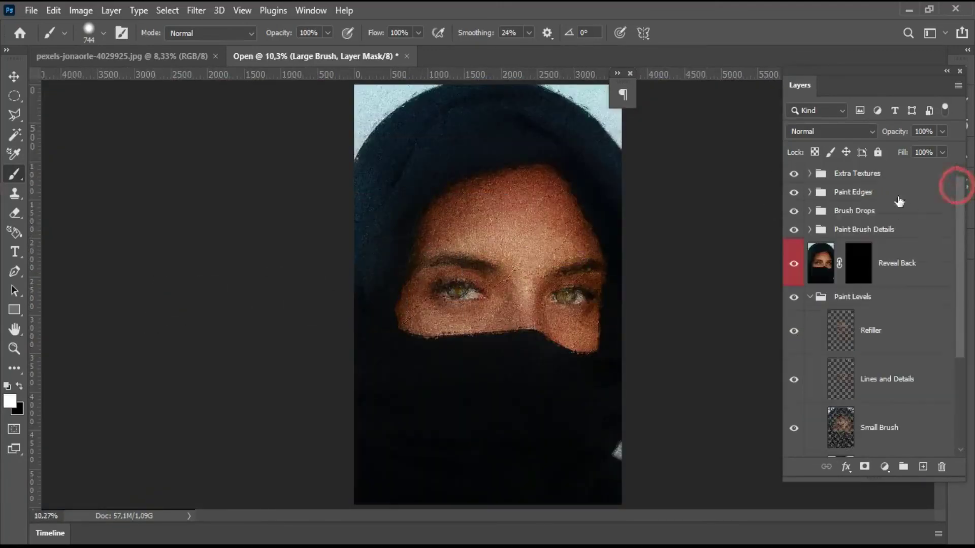
click(809, 230)
click(809, 230)
click(810, 297)
mouse_move(793, 264)
mouse_down()
mouse_move(793, 299)
mouse_move(798, 249)
mouse_up()
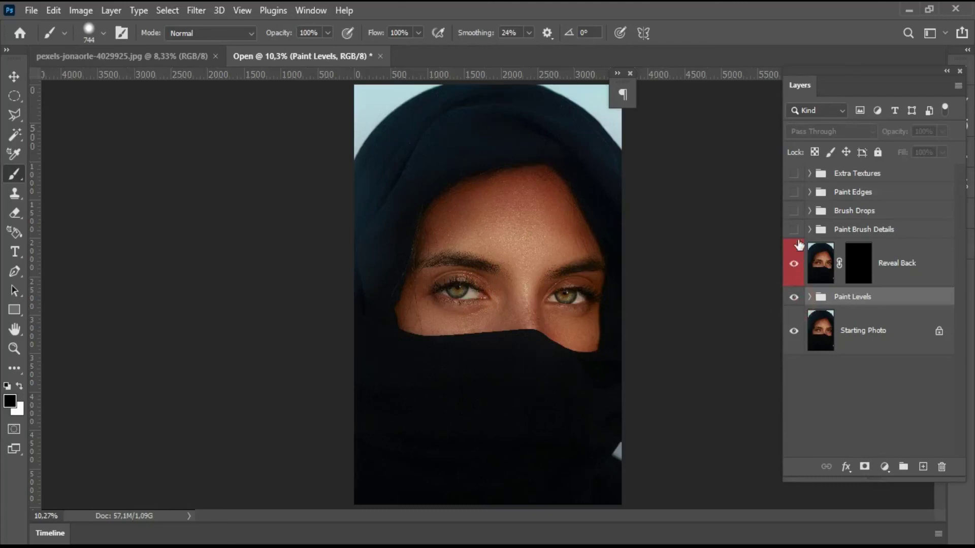